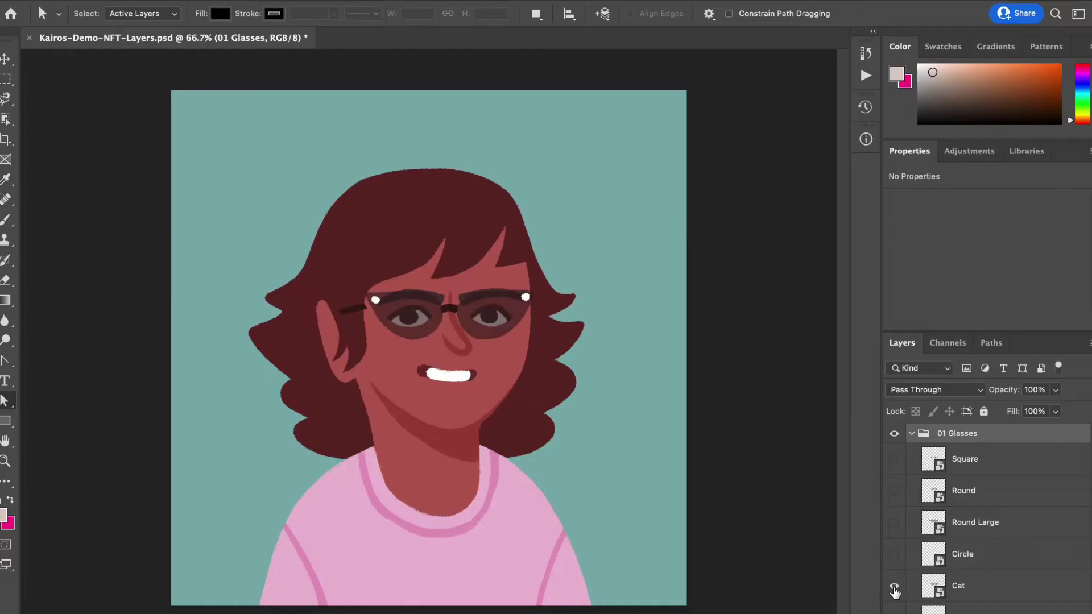
Step: Hide the Cat glasses layer, briefly preview the Round layer, and show the Square glasses layer on the portrait instead
click(894, 589)
click(896, 491)
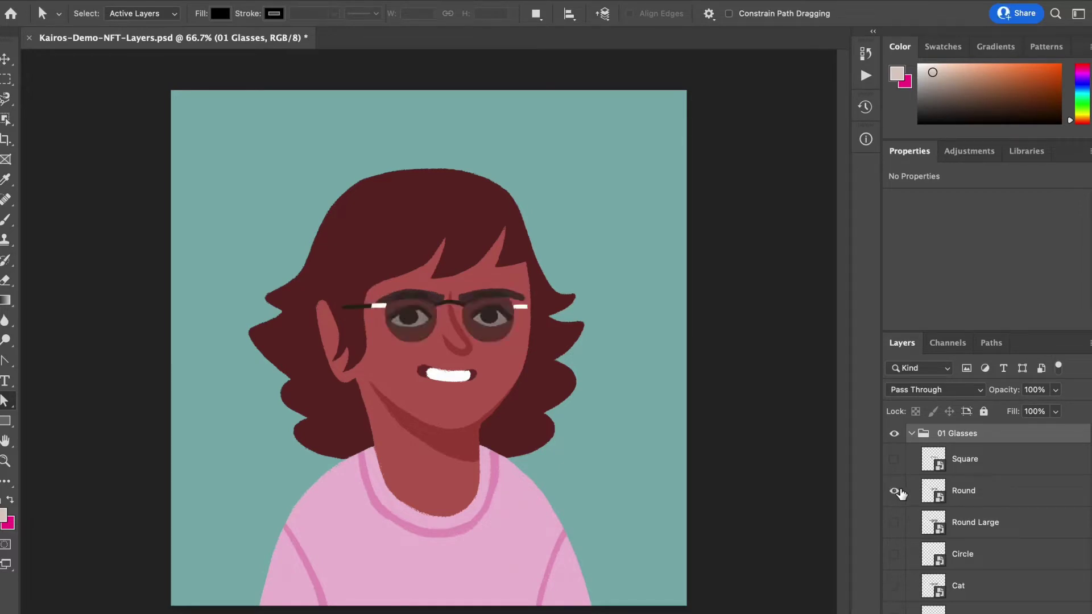
click(895, 491)
click(894, 460)
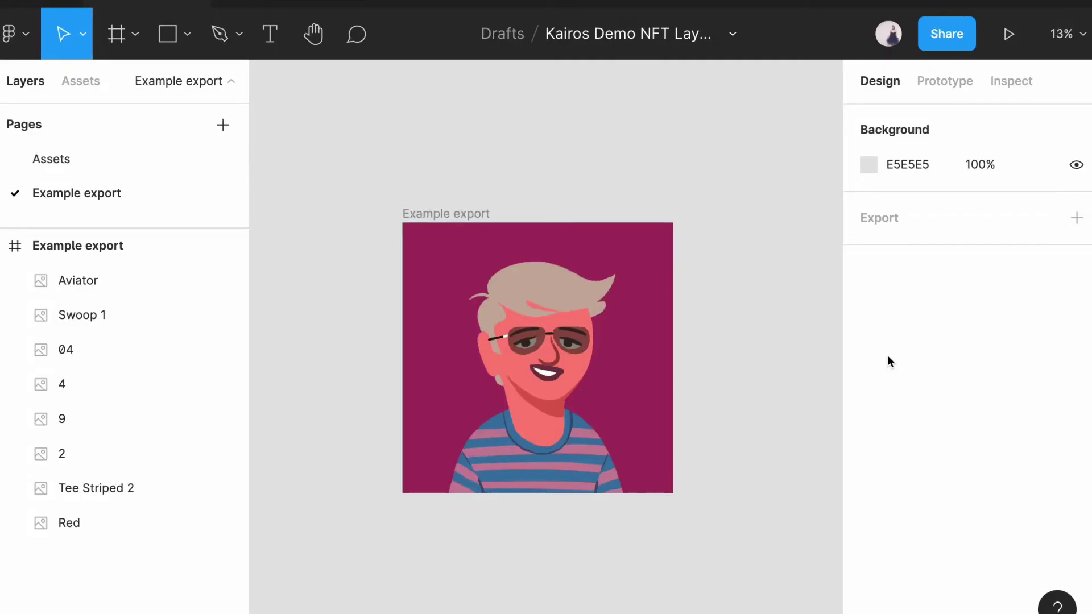
Step: Switch to Figma and view the glasses, hair, nose, mouth and eye artwork on the Assets page
click(121, 165)
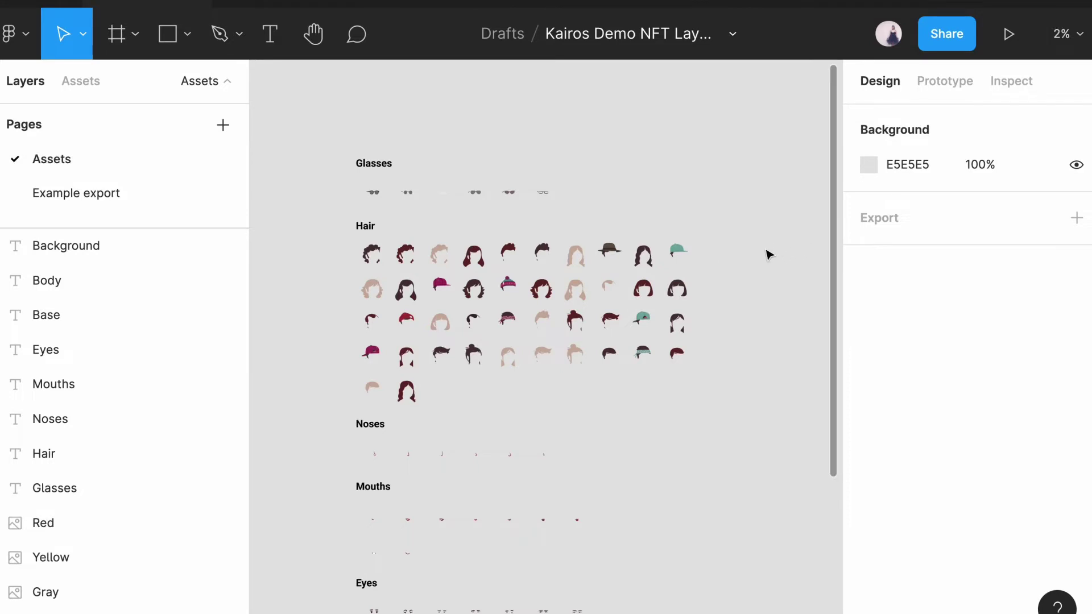
drag(769, 236, 340, 413)
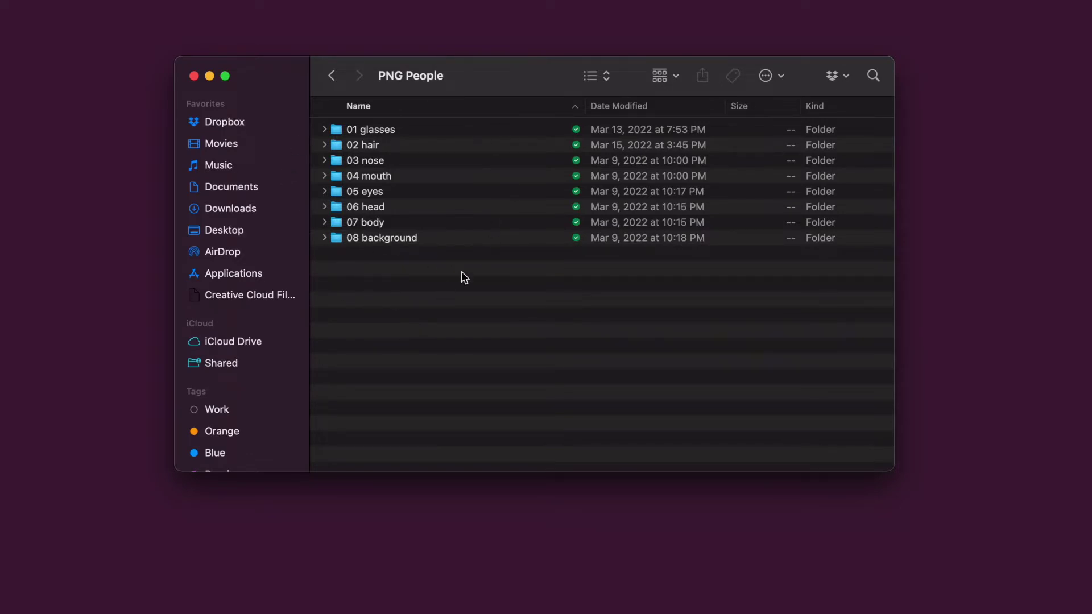
Step: Switch to Finder and go through the numbered trait folders in PNG People, from 08 background up to 01 glasses
click(405, 244)
click(388, 225)
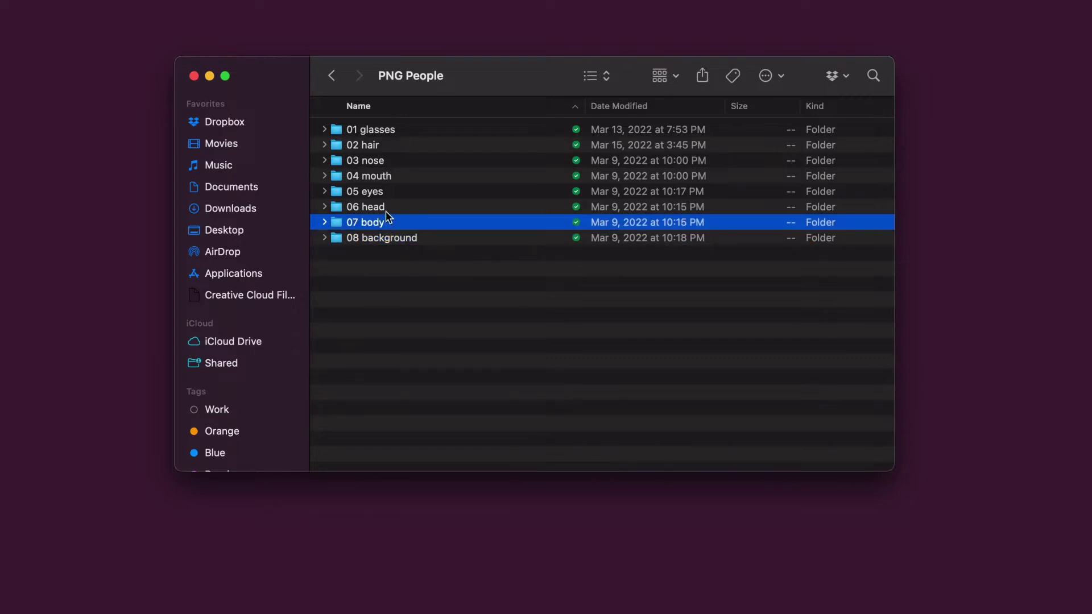
click(380, 193)
click(371, 146)
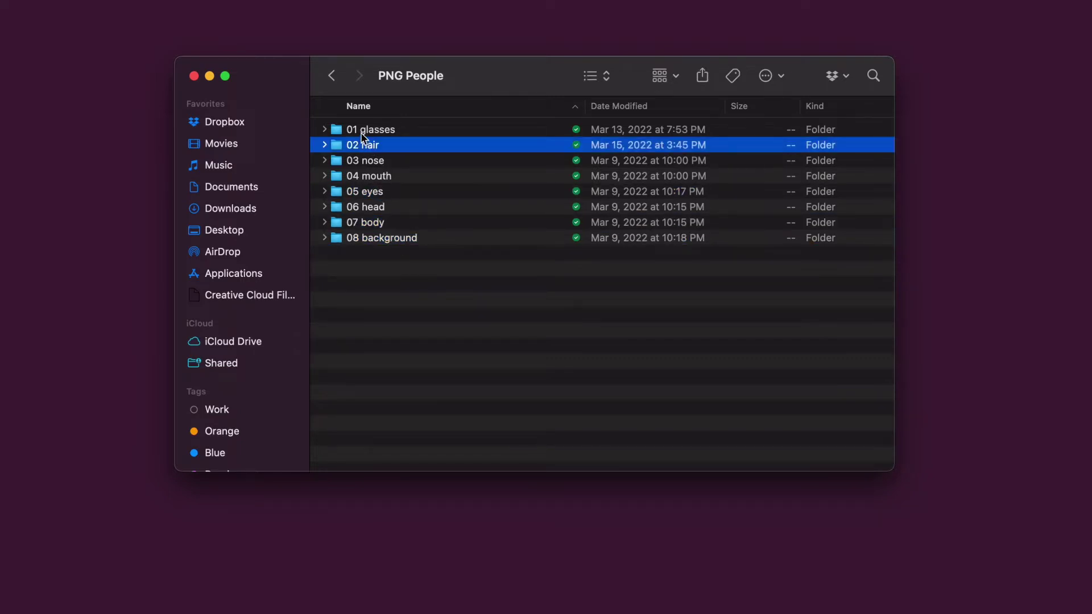
click(362, 132)
Step: Expand the 01 glasses folder and preview its PNG images one after another, from Aviator.png to Square.png
click(324, 129)
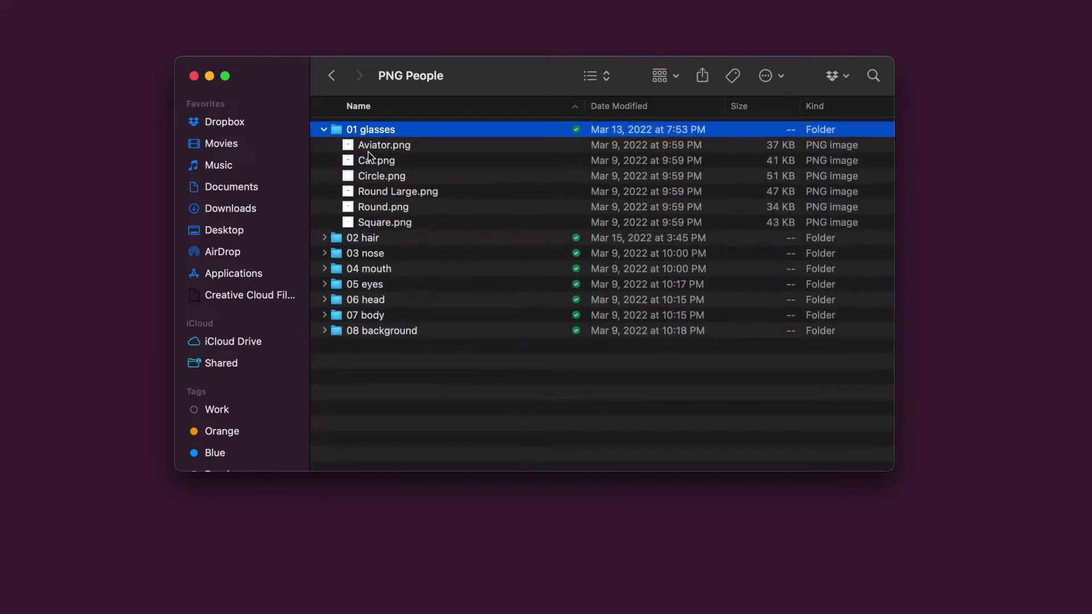
key(Down)
key(space)
key(Down)
key(Down)
key(Down)
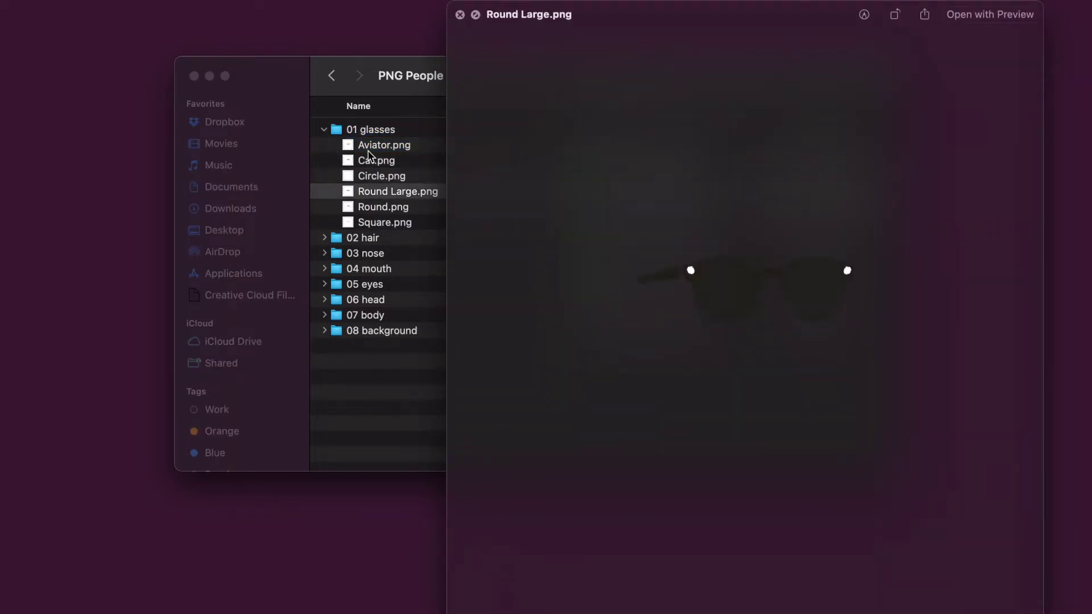
key(Down)
key(Down)
Step: Expand the 02 hair folder and preview its first PNG images, including the backwards caps, bandanas, Beanie.png and bob bangs
click(324, 238)
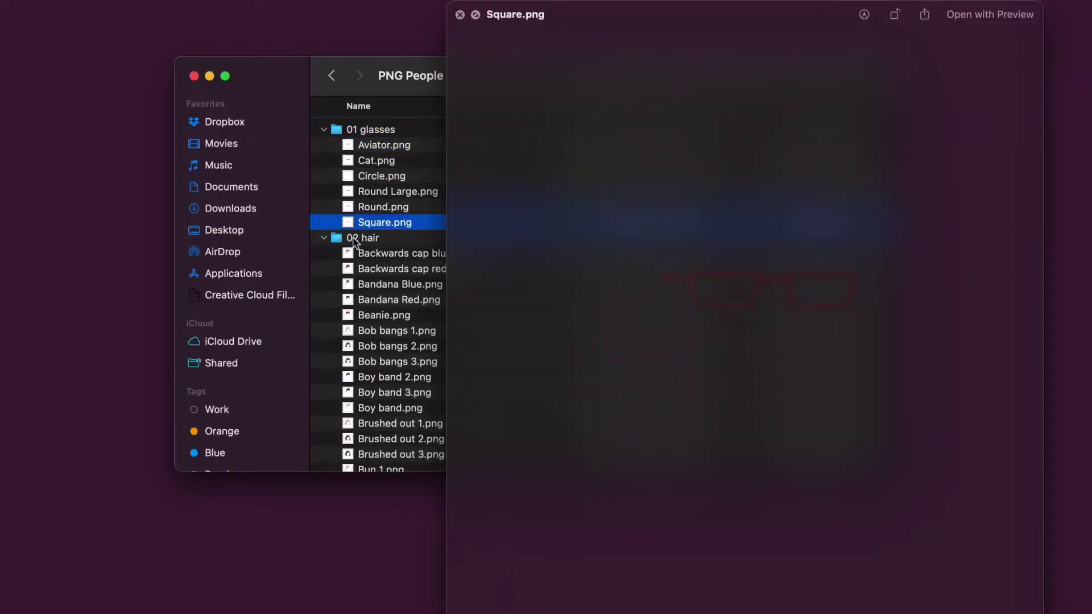
click(386, 255)
key(Down)
key(Down)
key(Down)
key(Down)
key(Down)
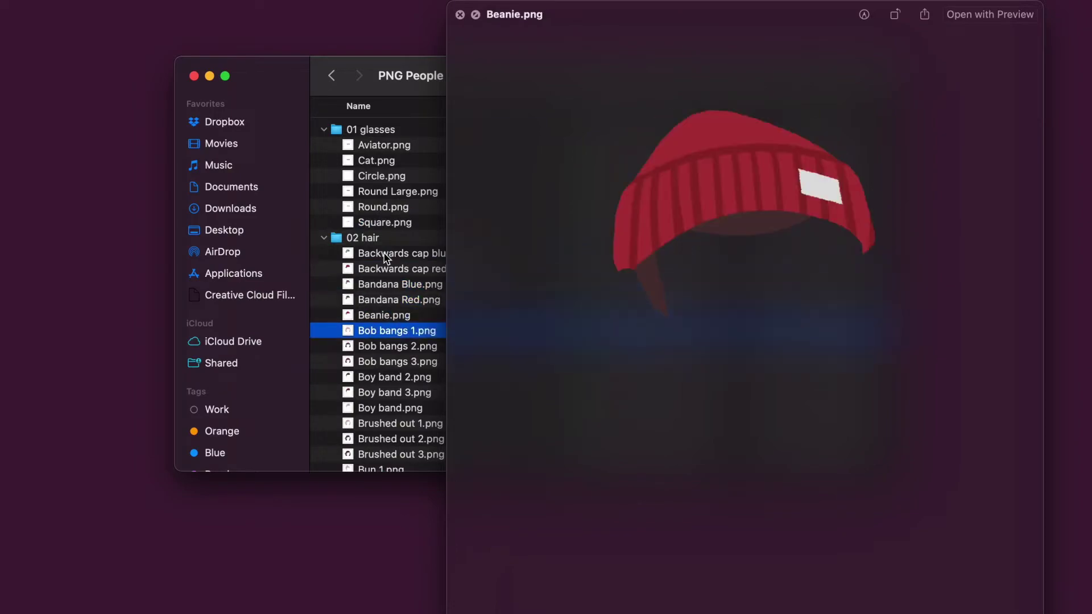
key(Down)
key(Down)
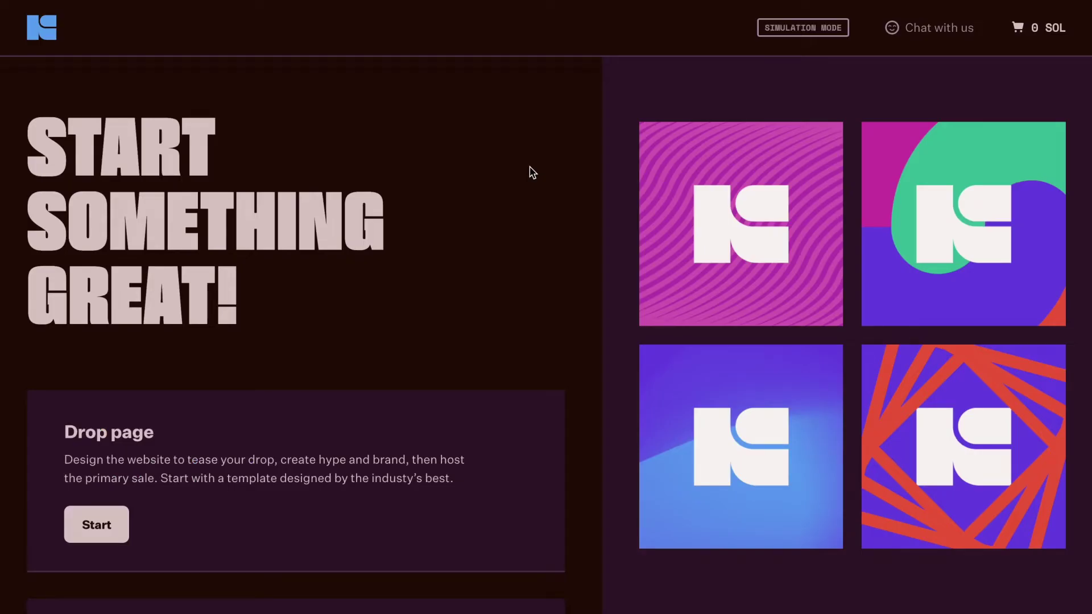
scroll(532, 171, down, 3)
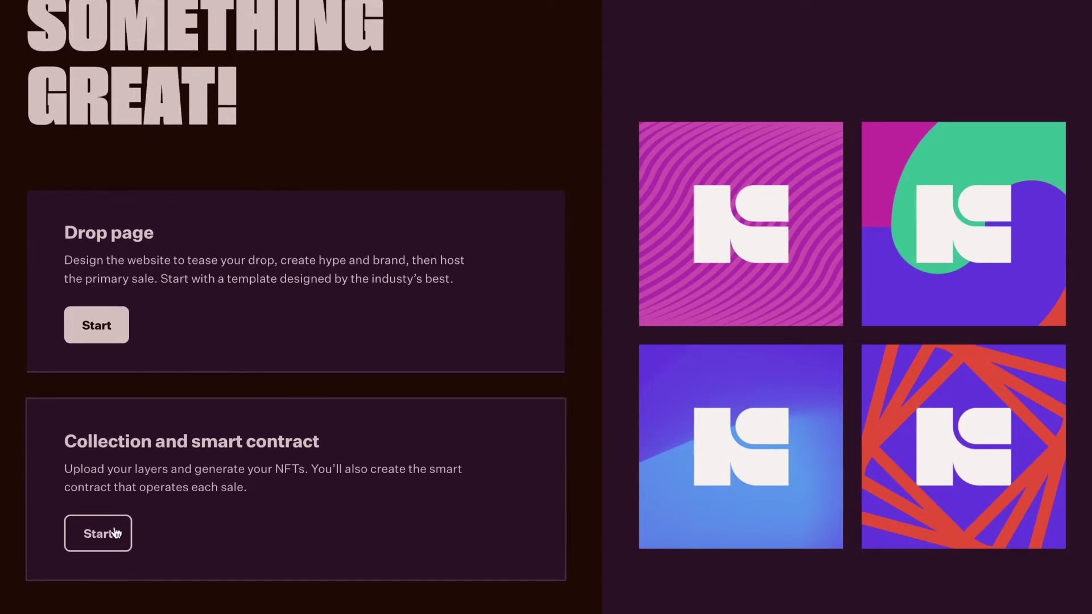
click(113, 536)
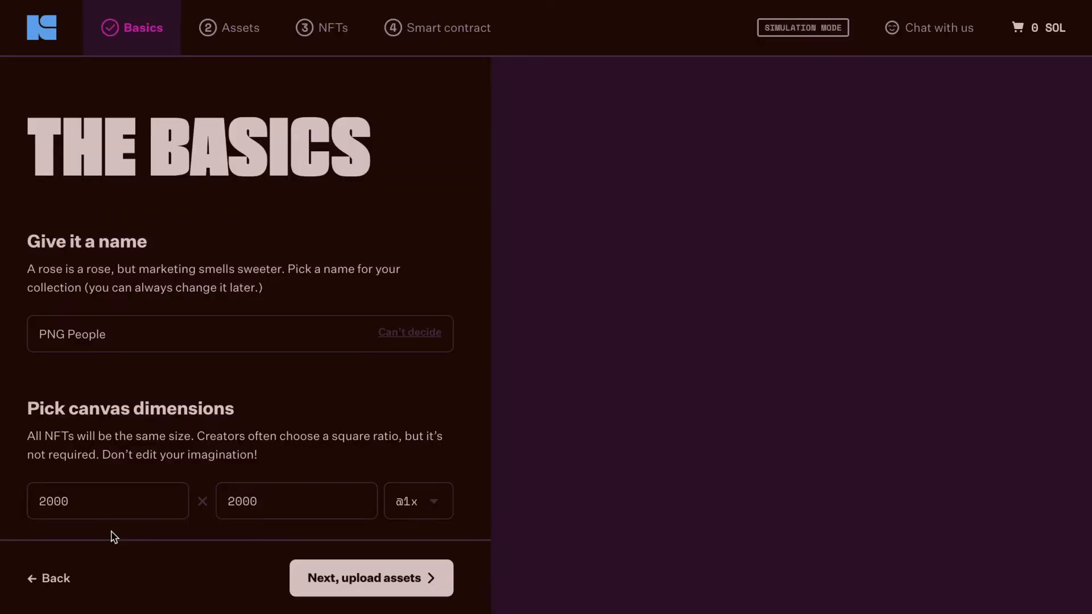
click(163, 347)
click(139, 490)
click(271, 494)
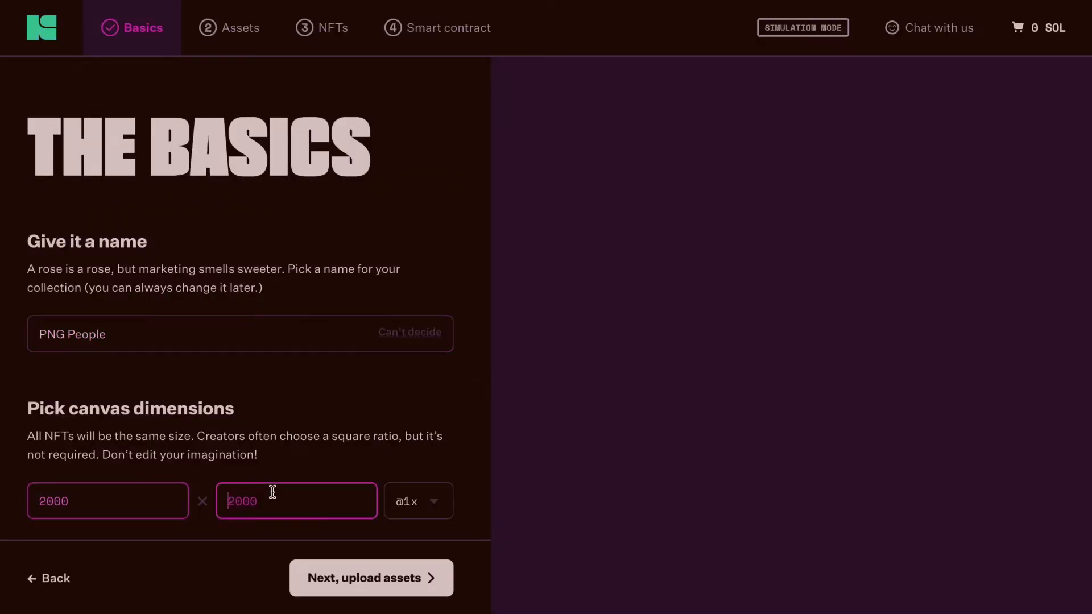
click(387, 580)
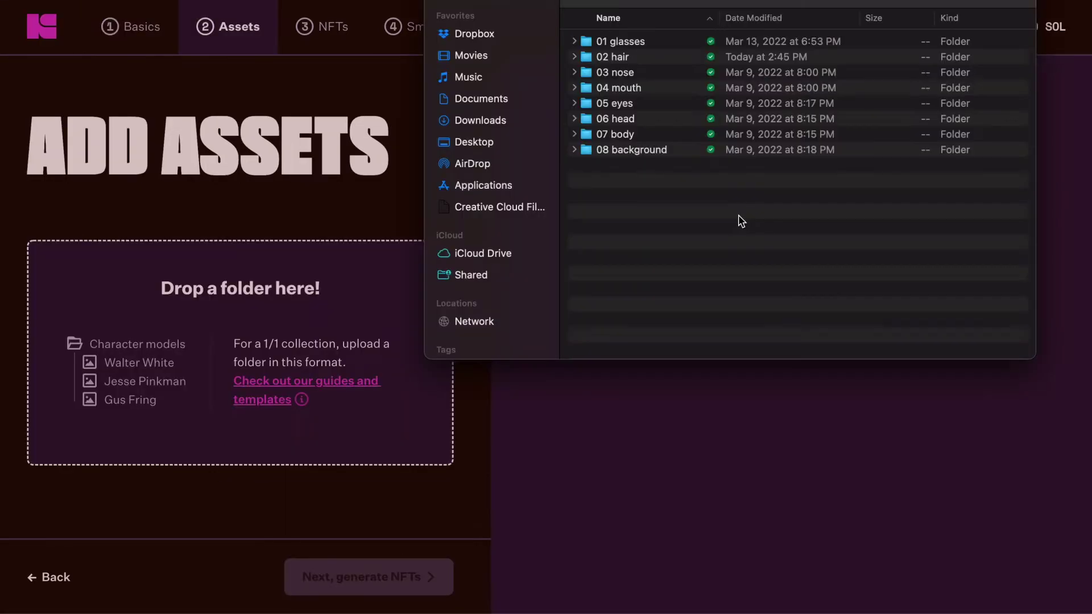
Step: Upload all eight trait folders, 01 glasses through 08 background, from Finder as the collection's assets
key(super+a)
drag(815, 99, 237, 370)
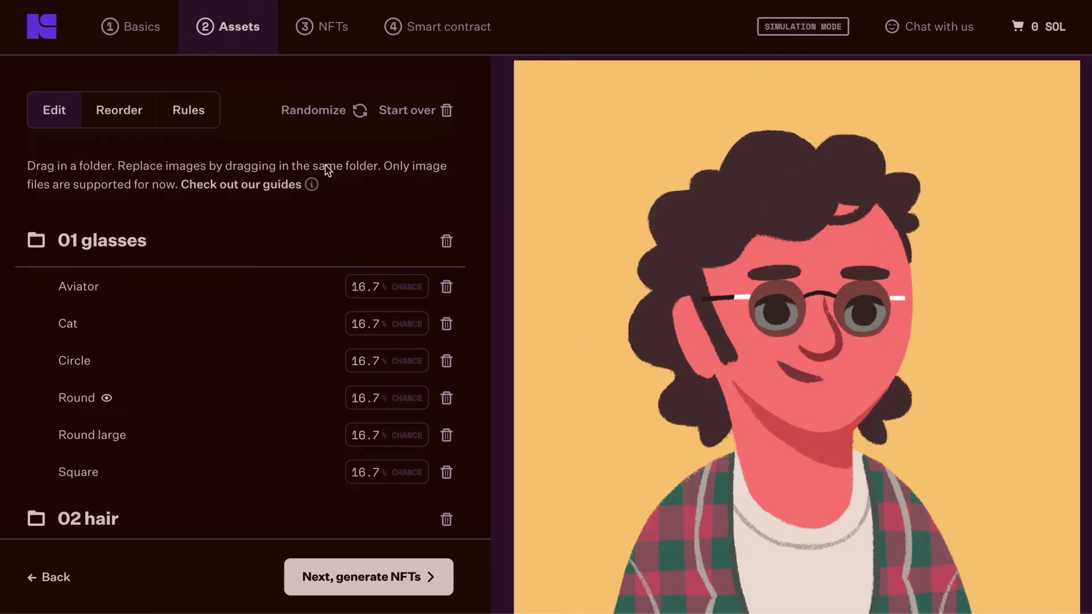
Step: Randomize the previewed character repeatedly to check different combinations of the uploaded traits
click(326, 112)
click(325, 112)
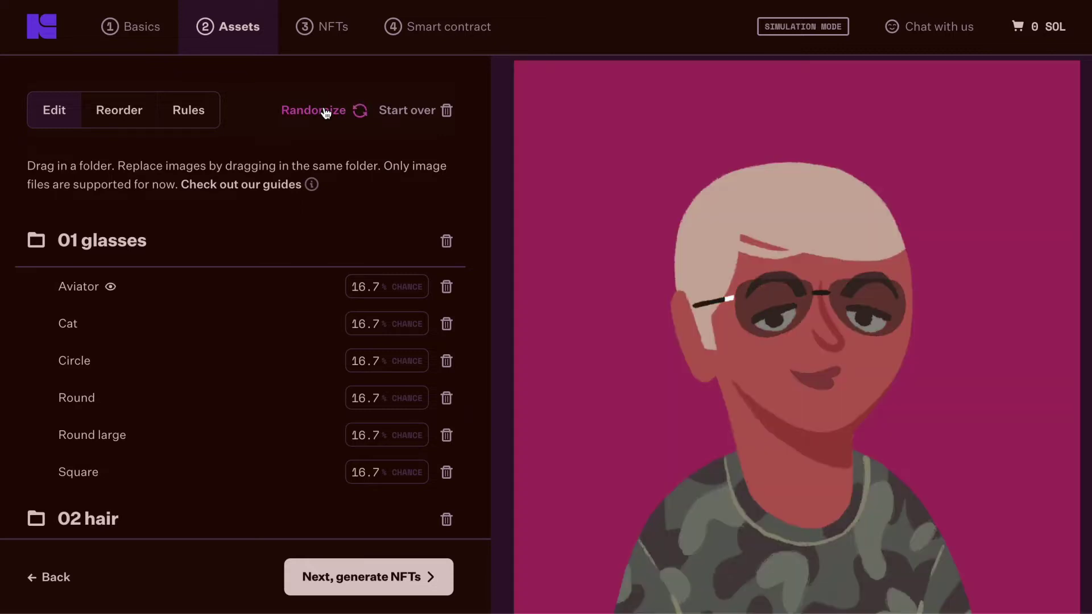
click(325, 112)
click(325, 112)
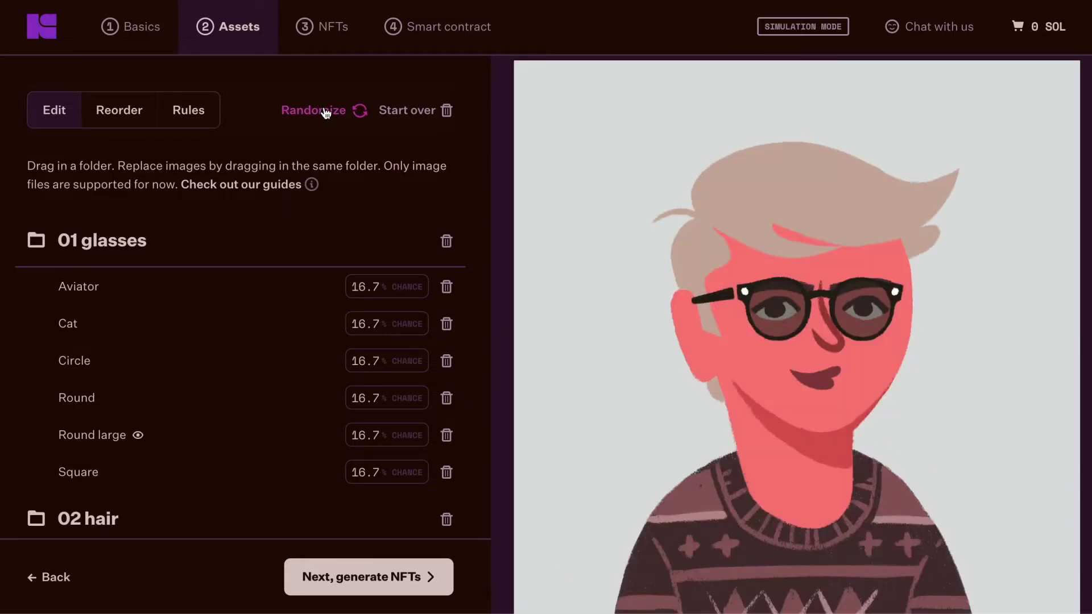
click(326, 112)
click(325, 112)
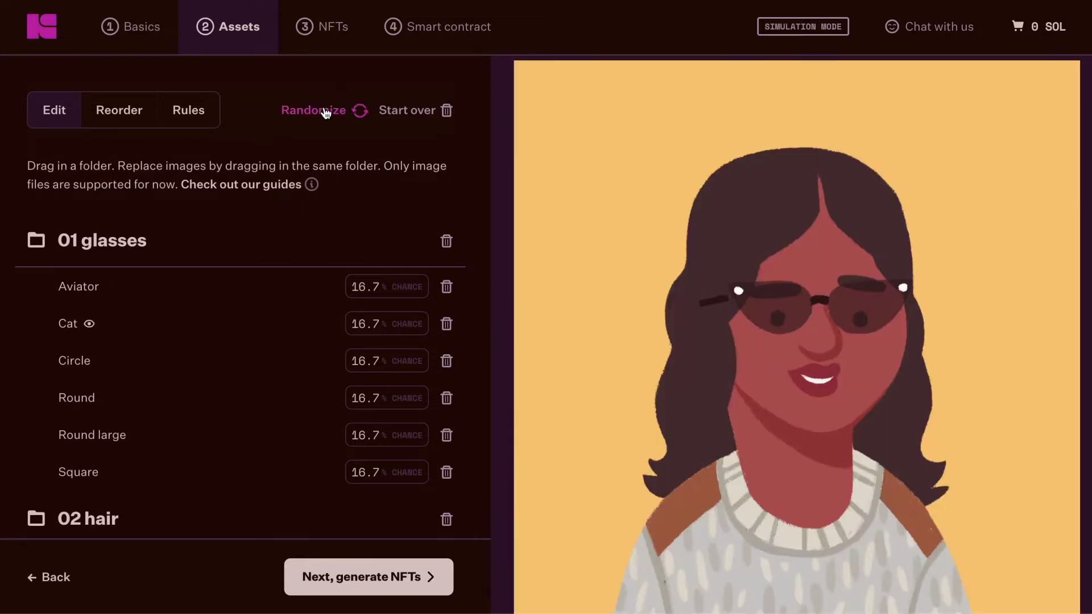
click(326, 112)
click(325, 112)
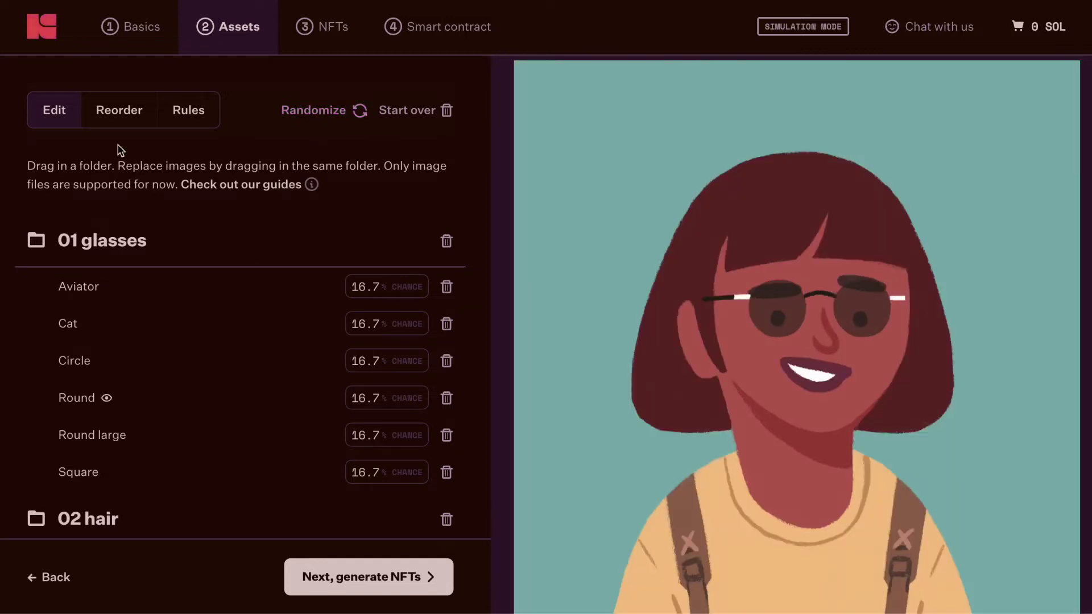
Step: Try moving a trait folder up in the layer order and return to editing the assets
click(108, 121)
drag(90, 512, 97, 480)
click(65, 82)
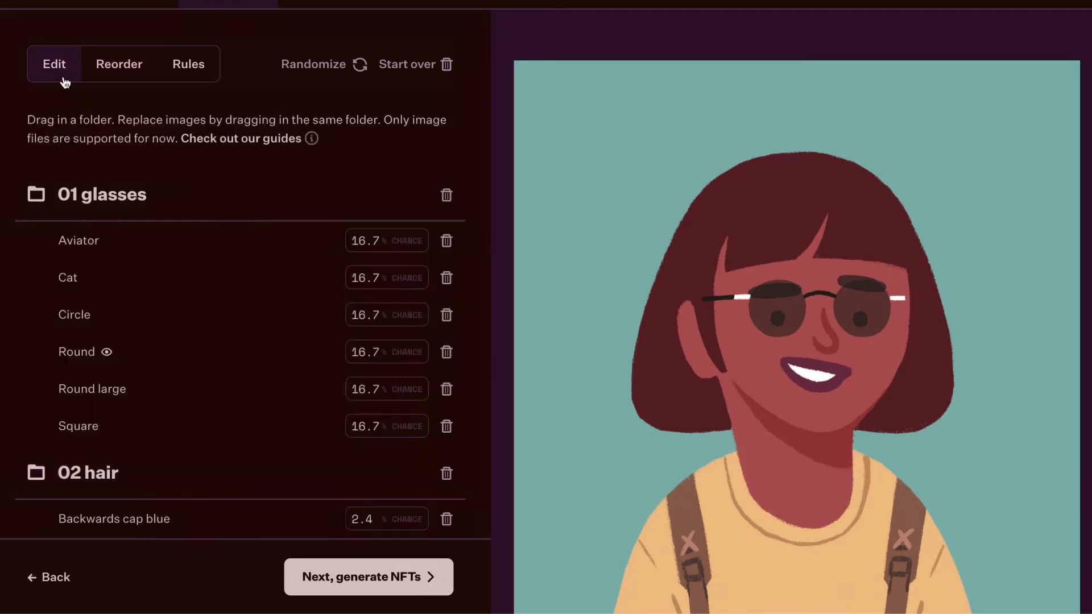
Step: Preview the Cat, Round large, Square and Round glasses on the character, ending with Round large
click(160, 284)
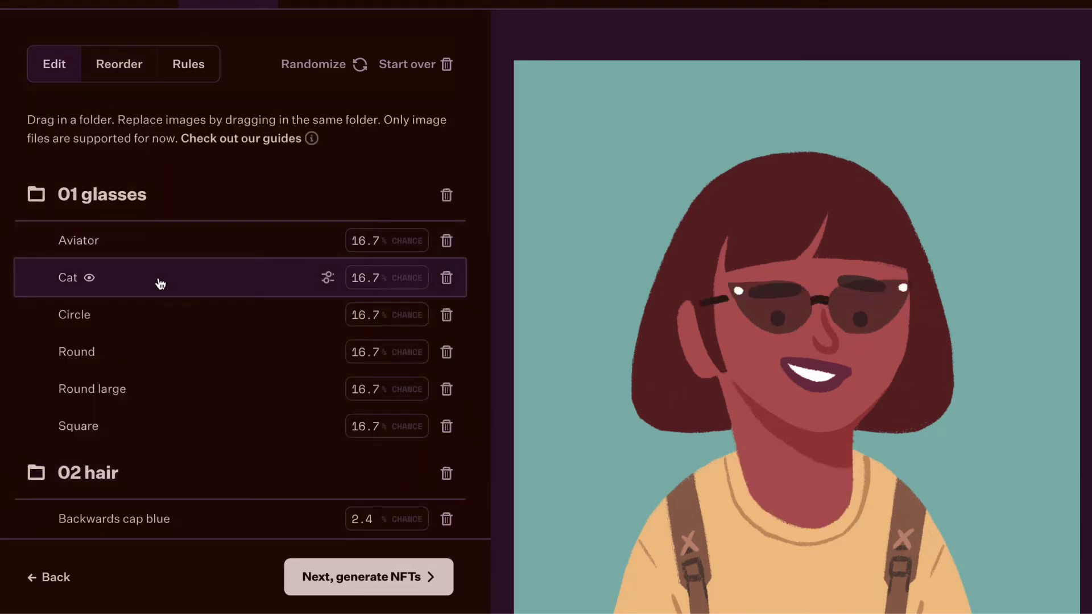
click(176, 389)
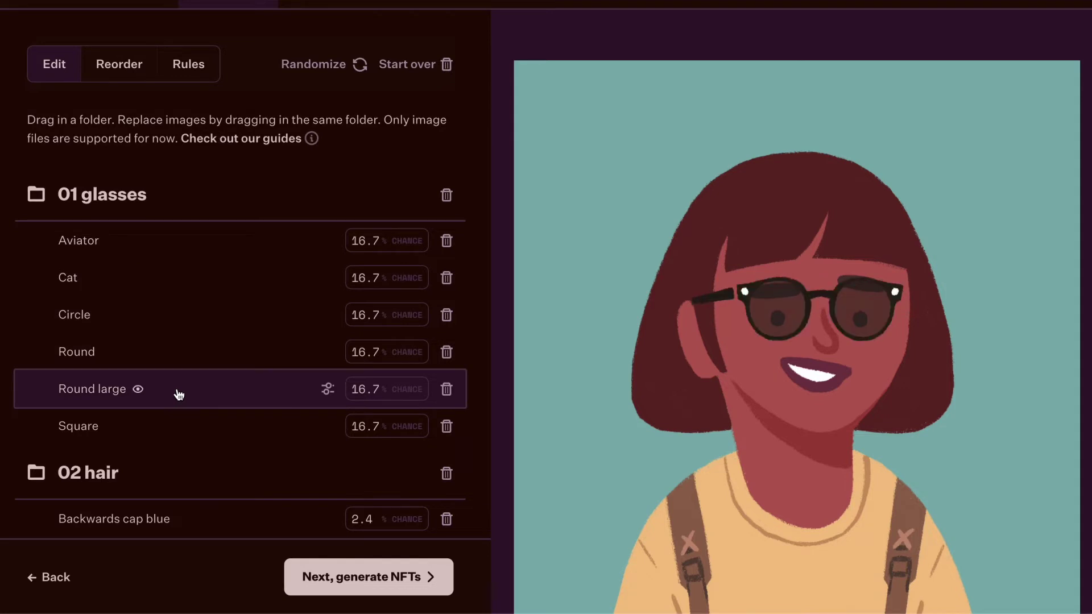
click(197, 432)
click(176, 351)
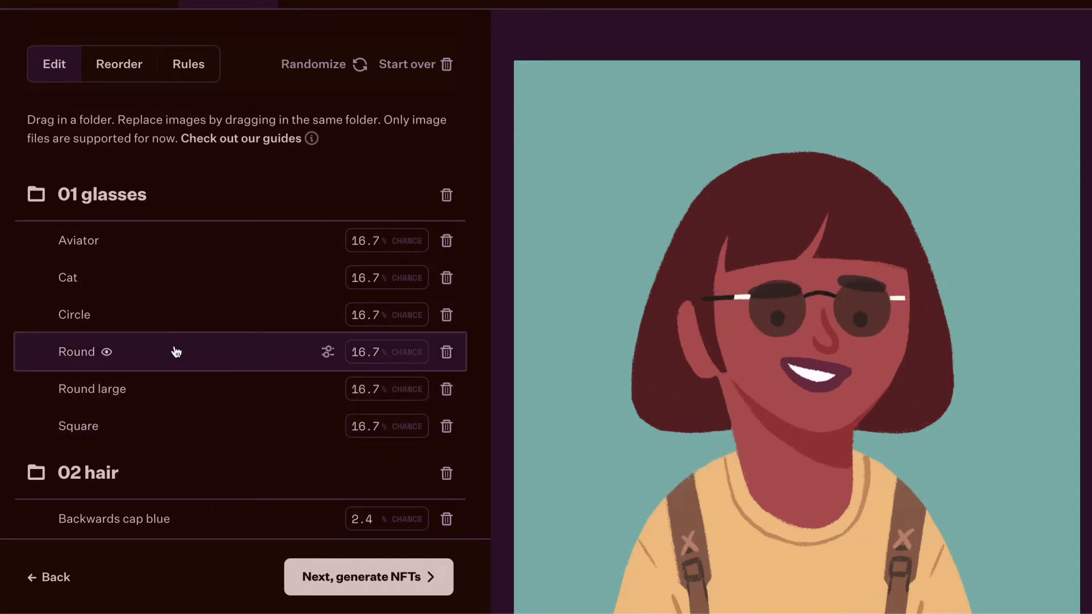
click(217, 421)
click(213, 397)
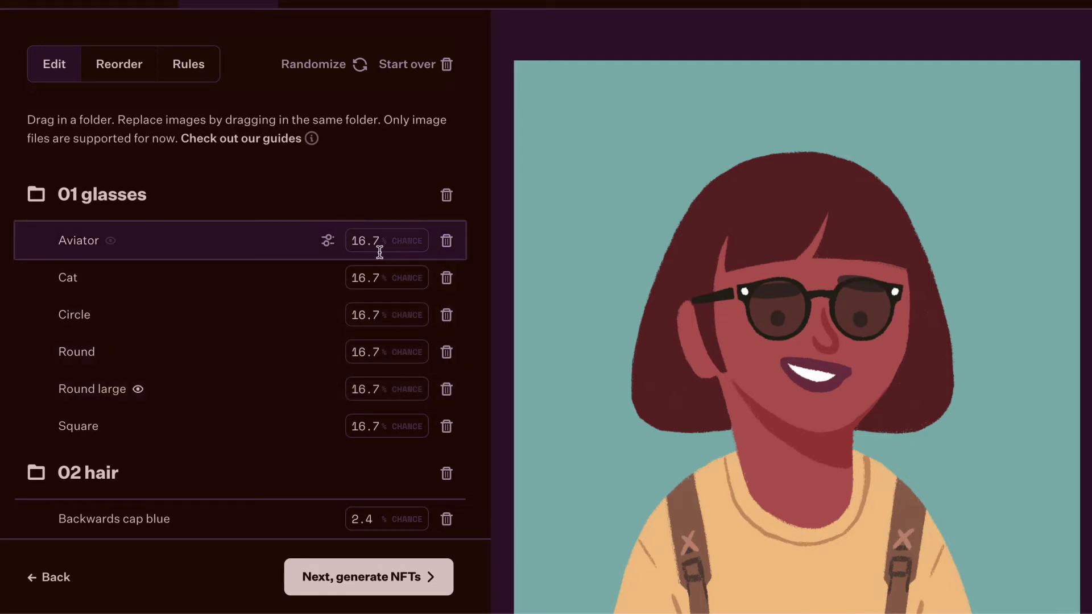
Step: Set the Aviator glasses' chance to 10% and rebalance the chances of the other glasses
click(362, 242)
double_click(361, 242)
text(10)
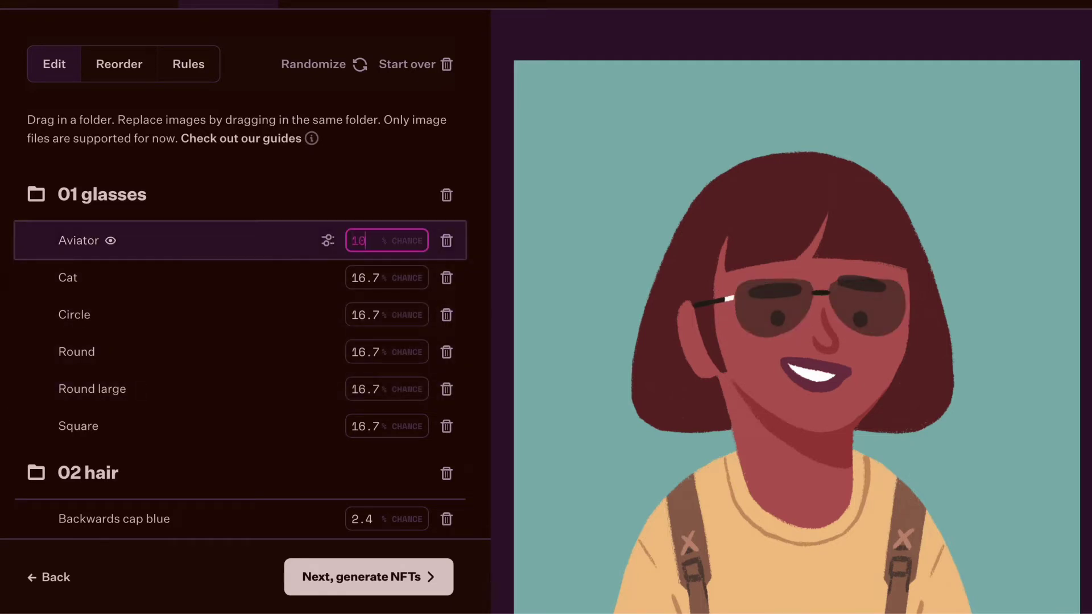
click(328, 240)
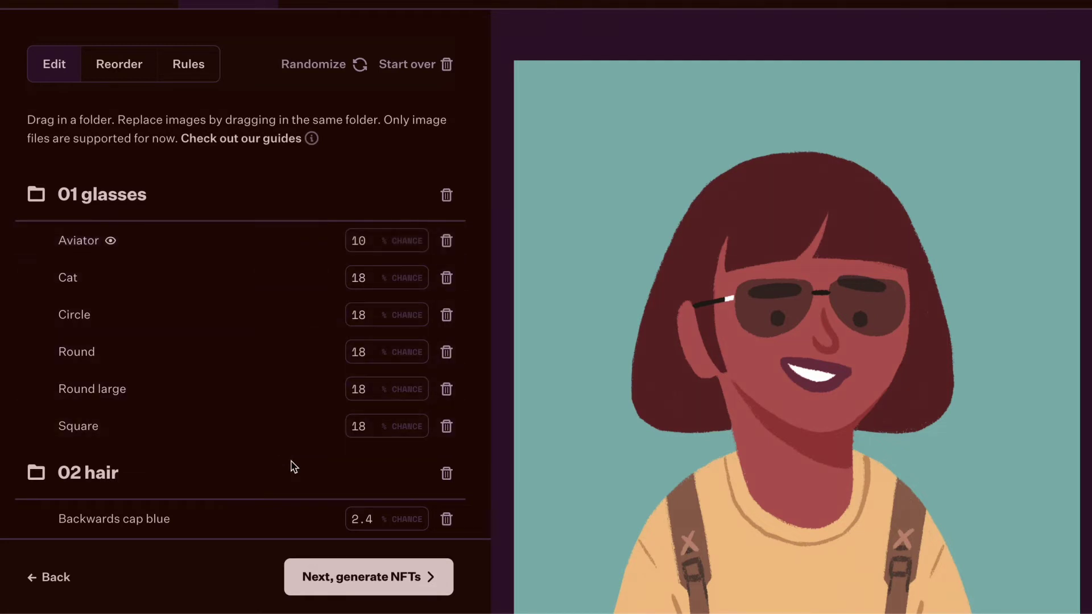
Step: Continue to NFT generation and generate the collection with a total of 1000 NFTs for sale
scroll(295, 468, down, 3)
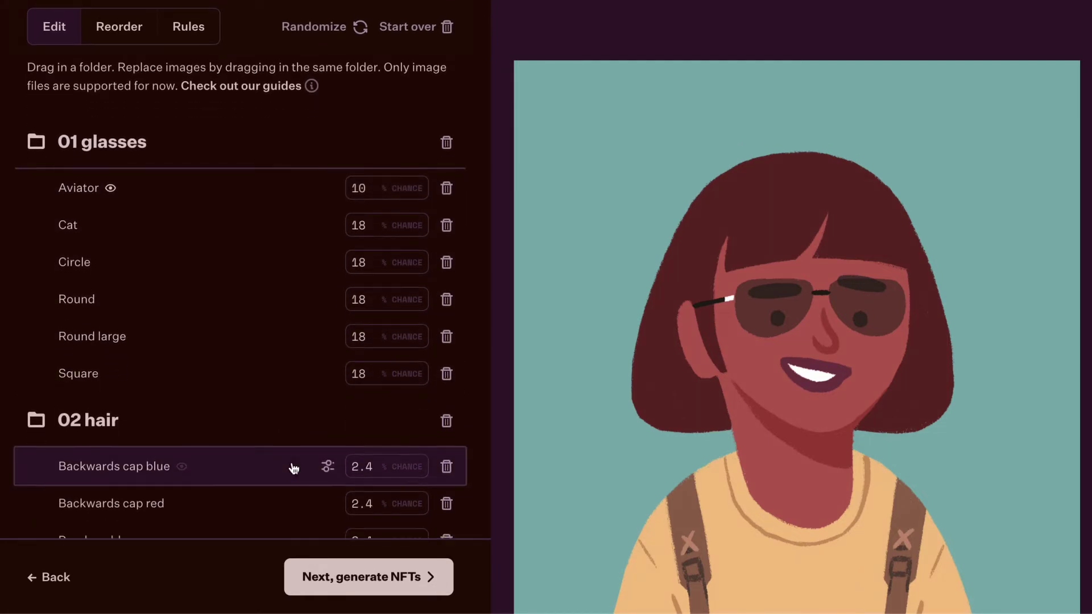
scroll(294, 468, up, 4)
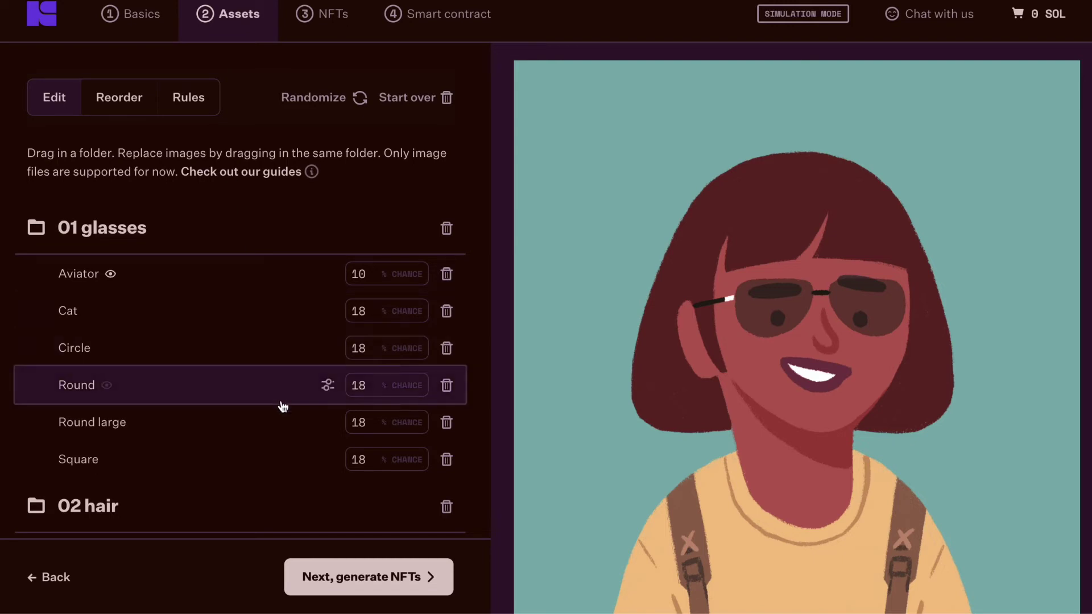
click(335, 575)
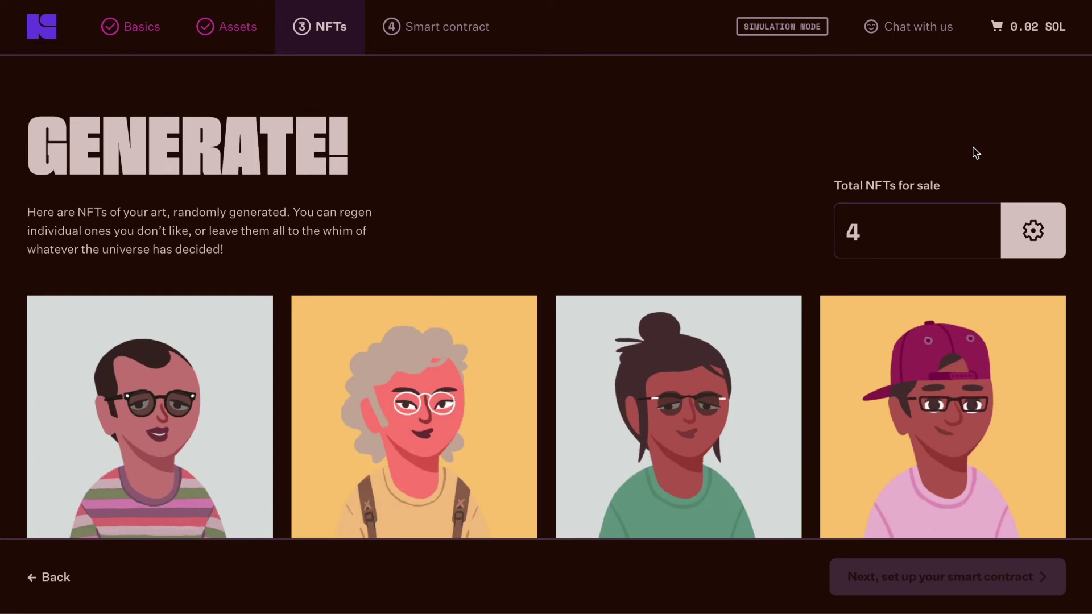
click(900, 234)
key(BackSpace)
text(1000)
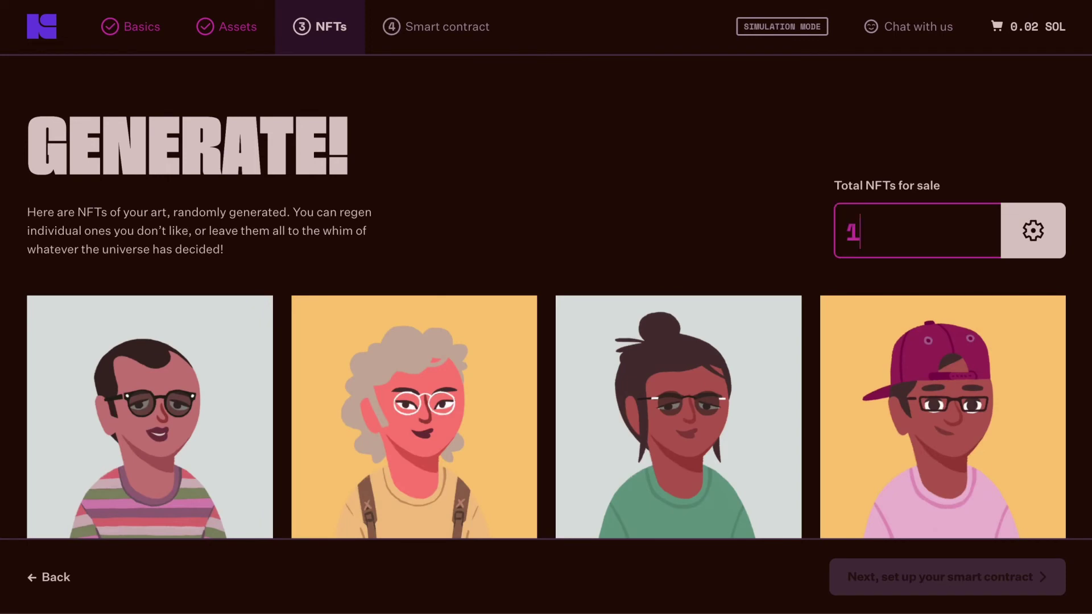
click(1042, 234)
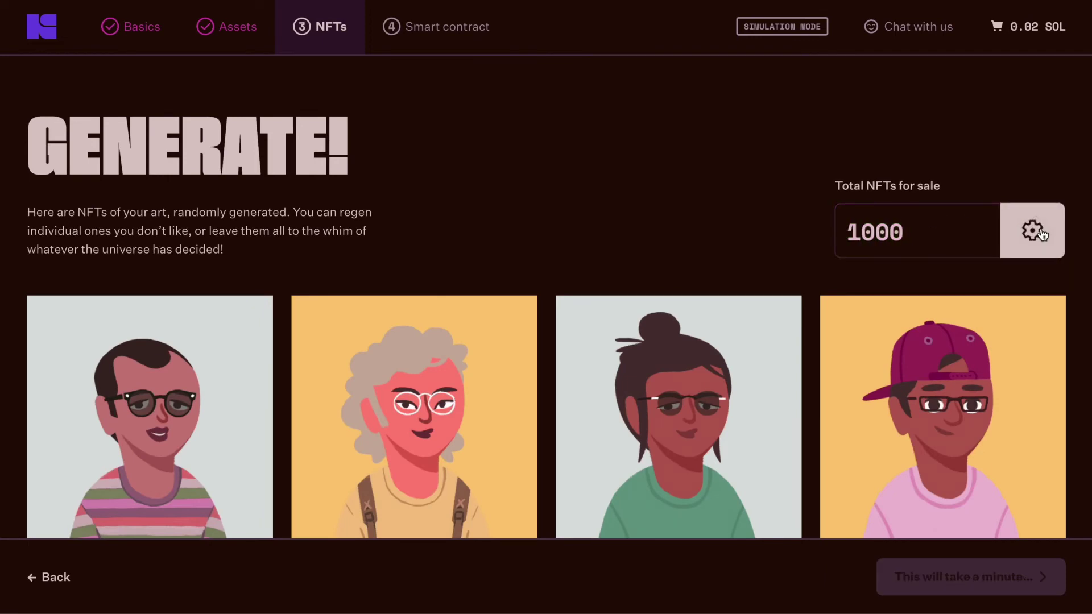
Step: Look through the generated PNG People NFTs to examine their trait combinations
scroll(962, 213, down, 10)
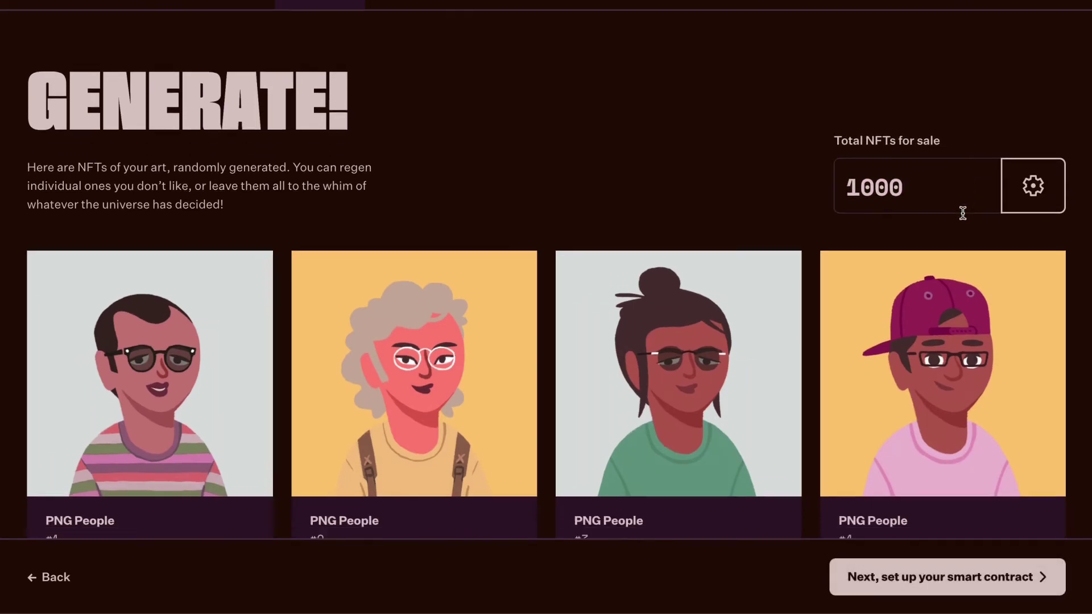
scroll(963, 212, down, 4)
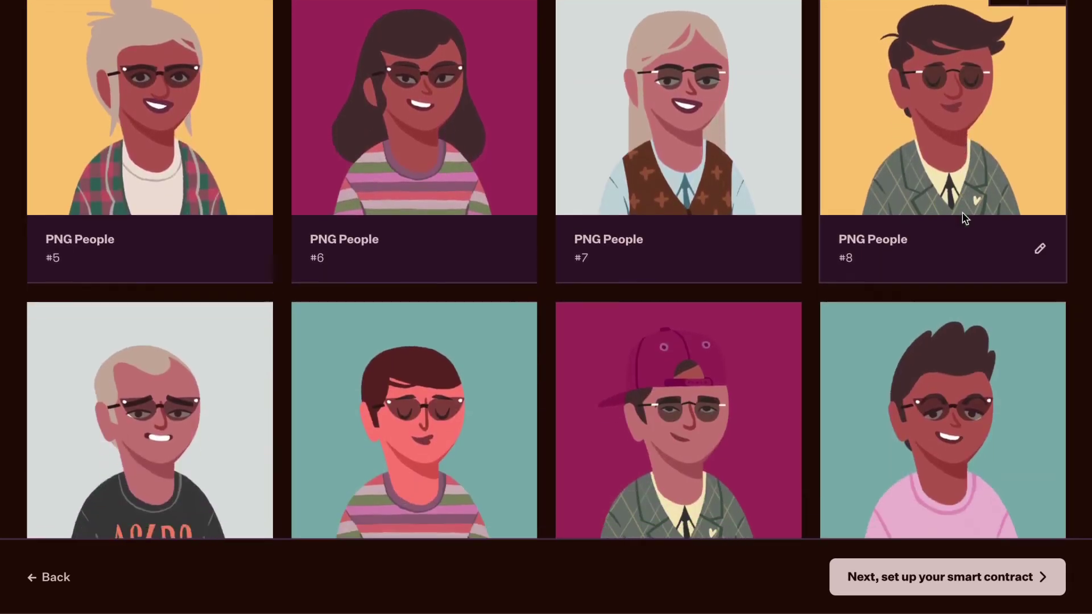
scroll(963, 216, down, 4)
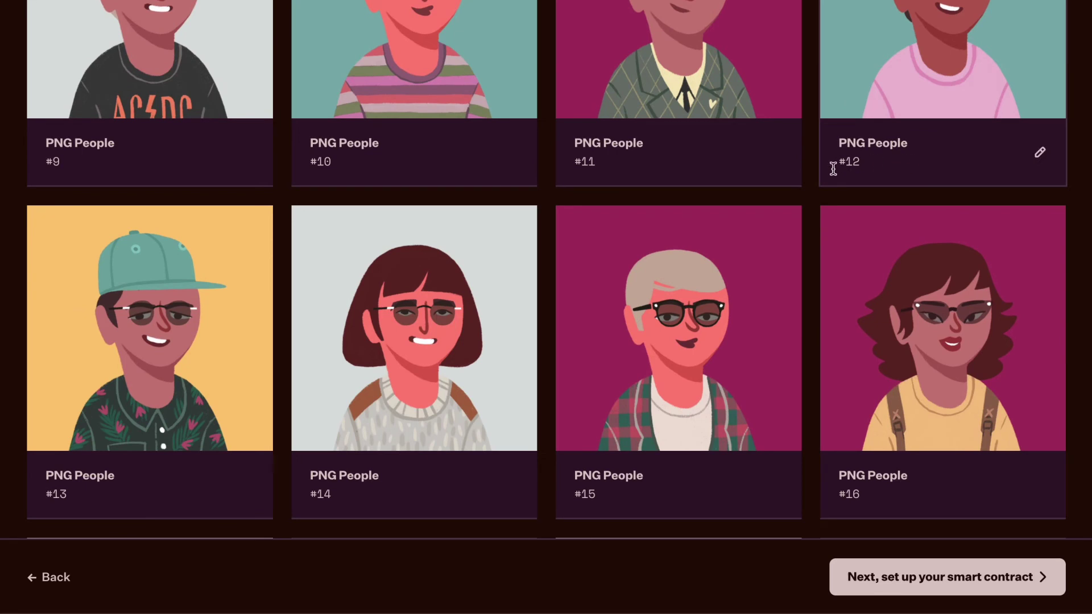
Step: Regenerate PNG People NFT #15 repeatedly to get a new trait combination, ending with the camouflage shirt on a light grey background
click(745, 234)
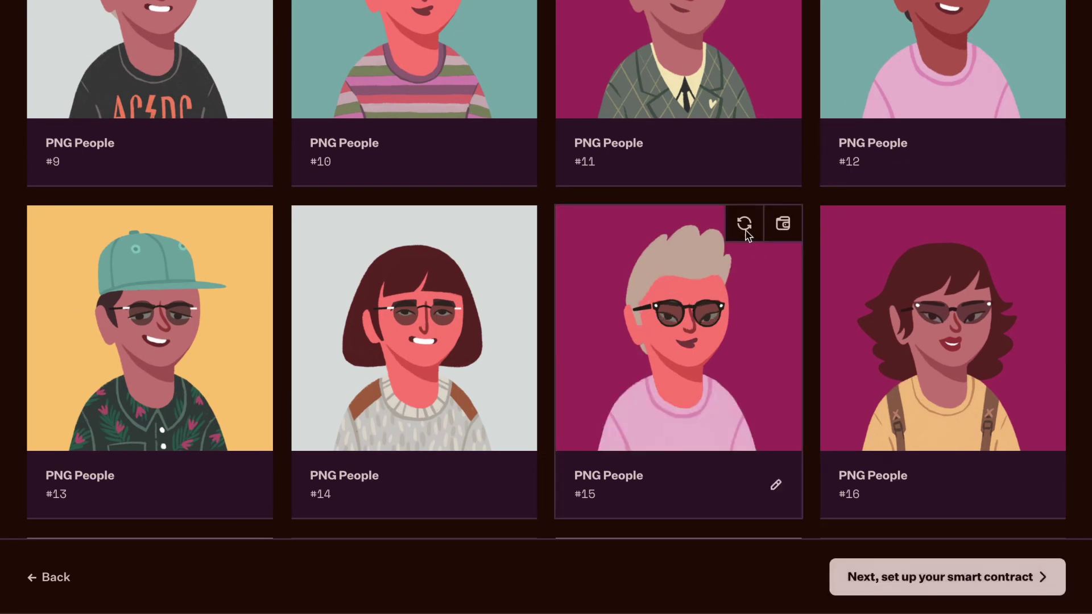
click(746, 234)
click(746, 235)
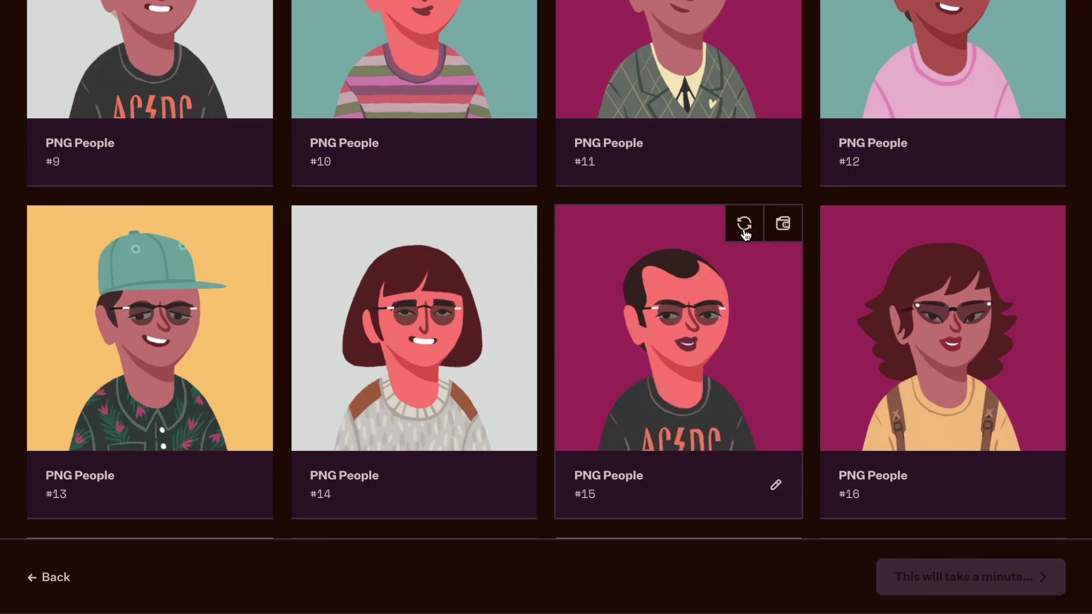
click(745, 235)
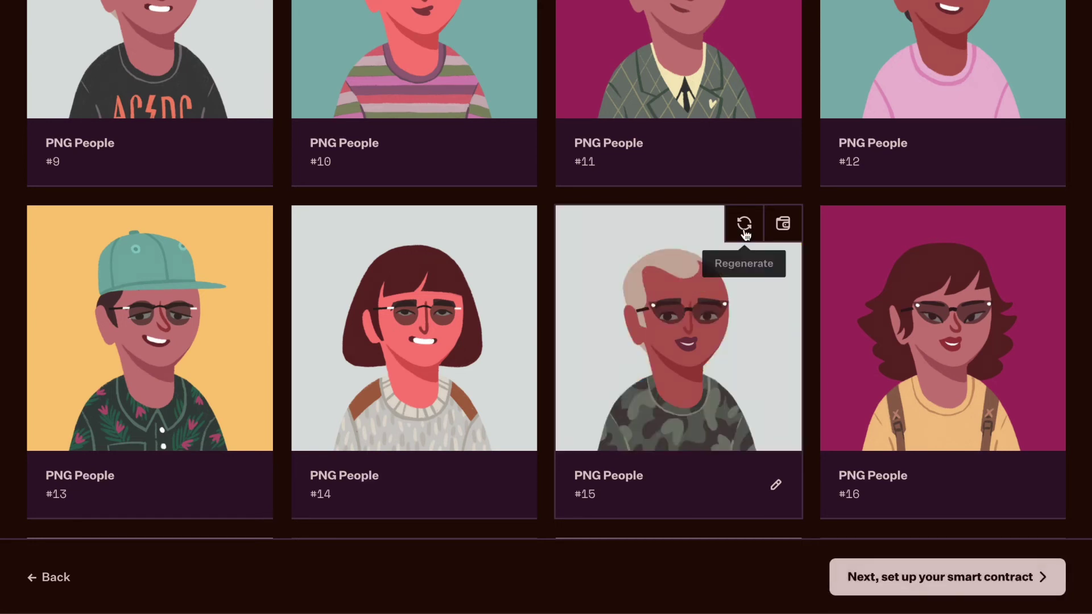
Step: Reserve NFTs #16 and #15 from the PNG People collection
mouse_move(1009, 227)
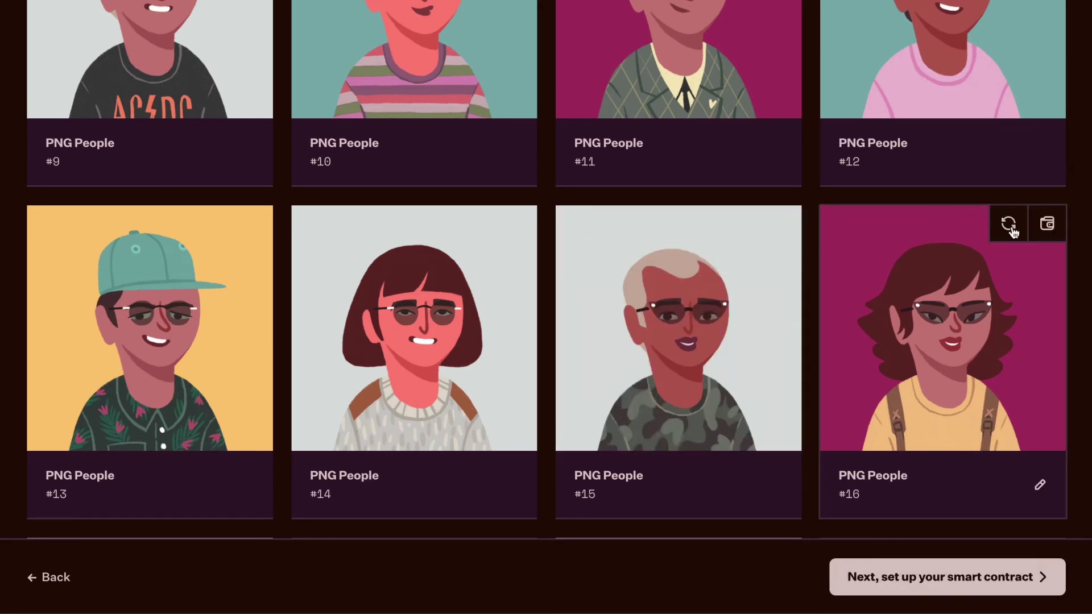
click(1047, 225)
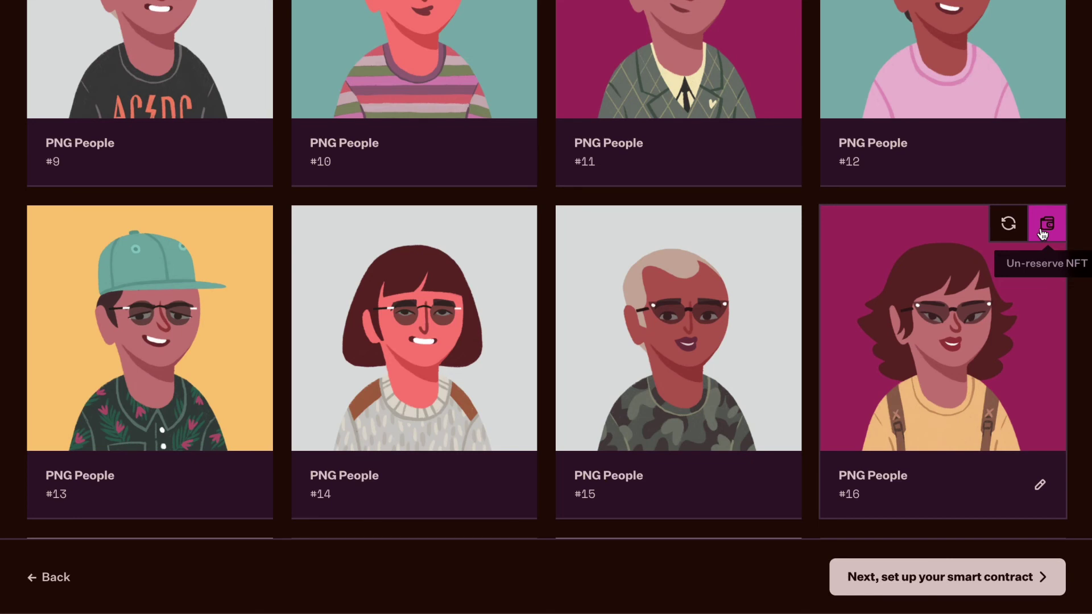
click(785, 223)
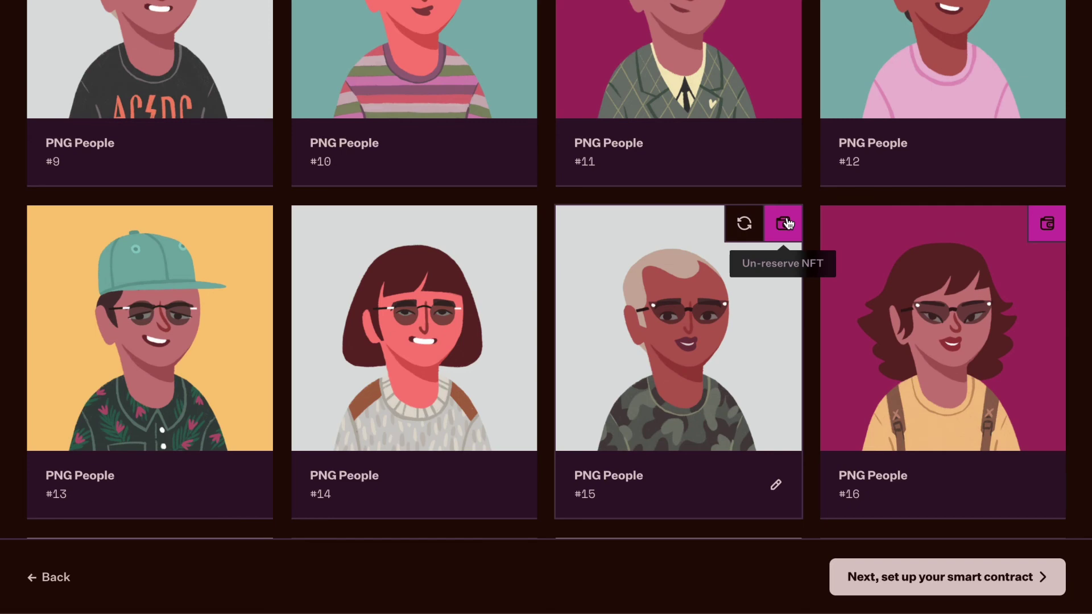
Step: Browse further down the PNG People collection, from #17 to beyond #68, to examine the variety of generated characters
scroll(606, 368, down, 6)
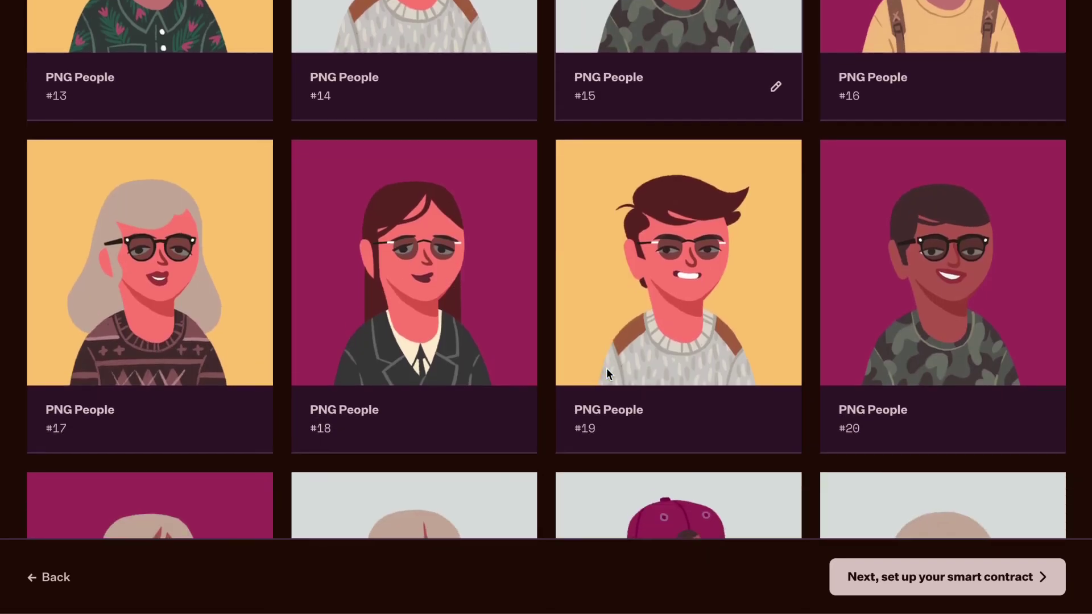
scroll(607, 373, down, 16)
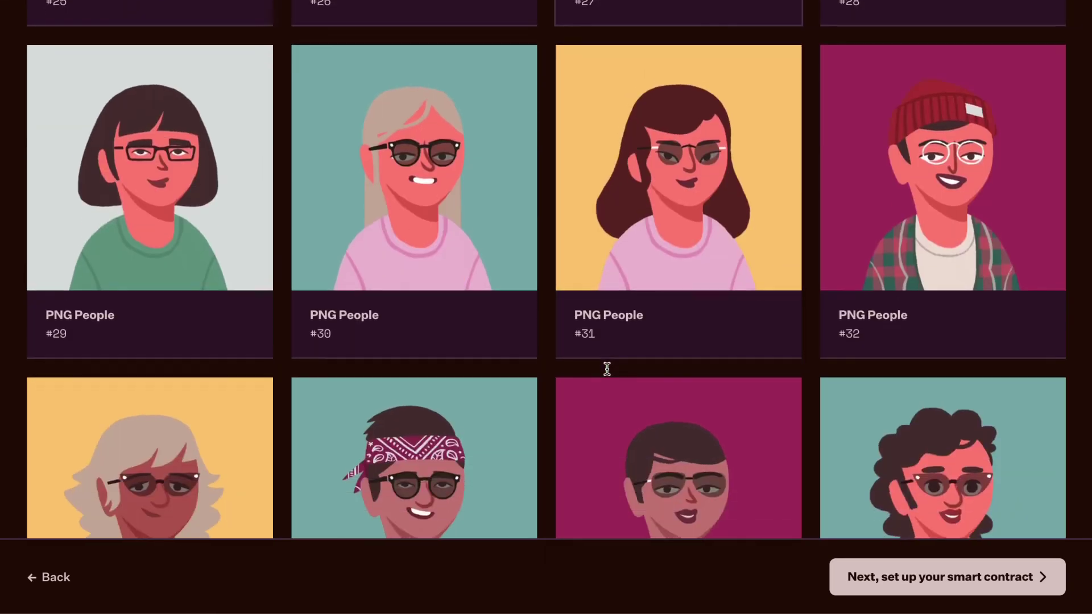
scroll(607, 369, down, 12)
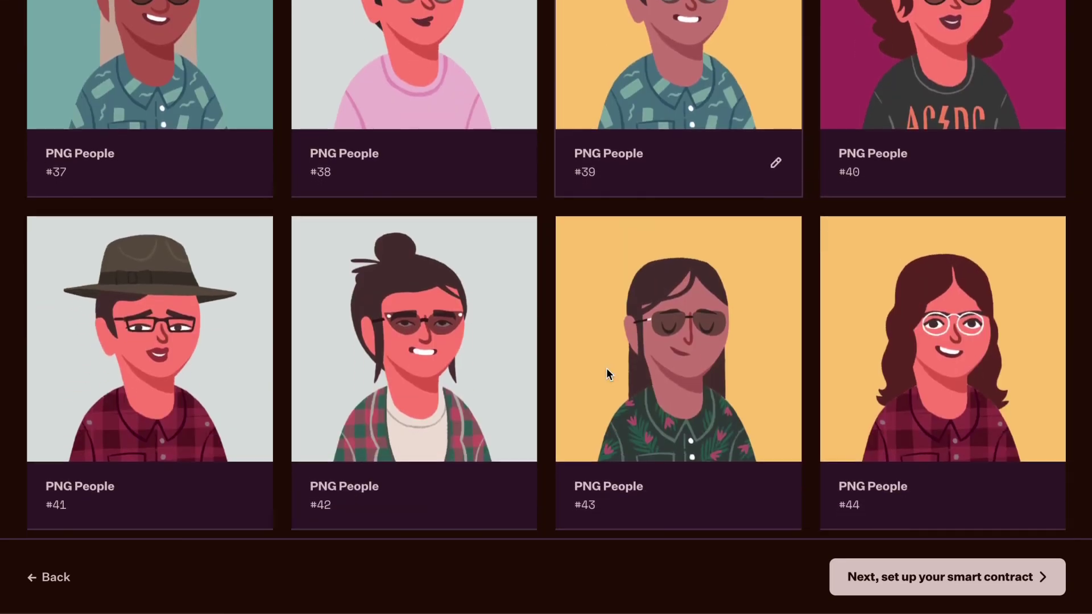
scroll(607, 373, down, 16)
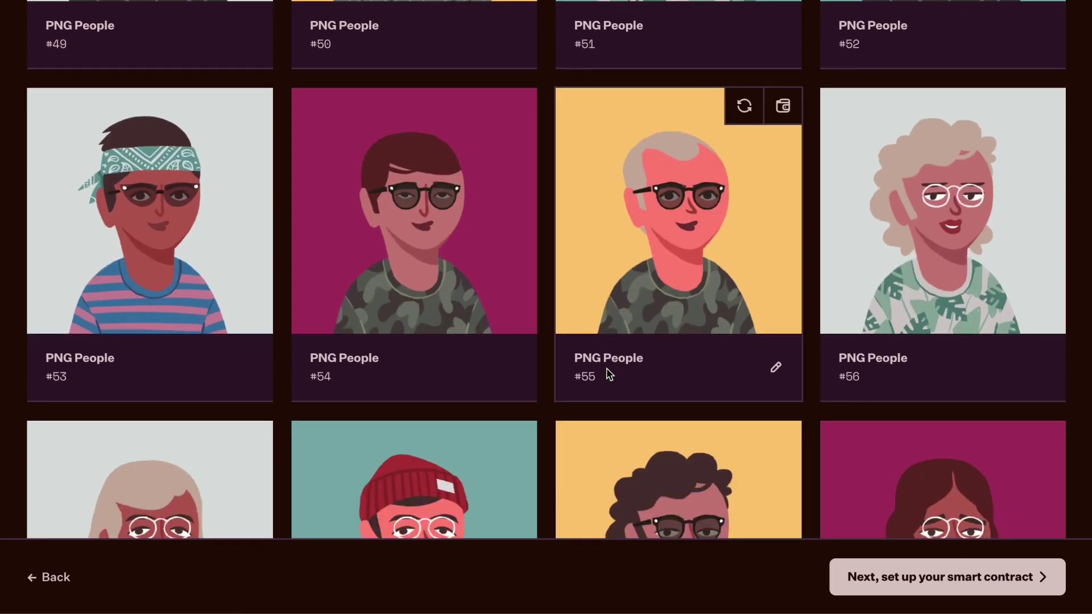
scroll(606, 371, down, 15)
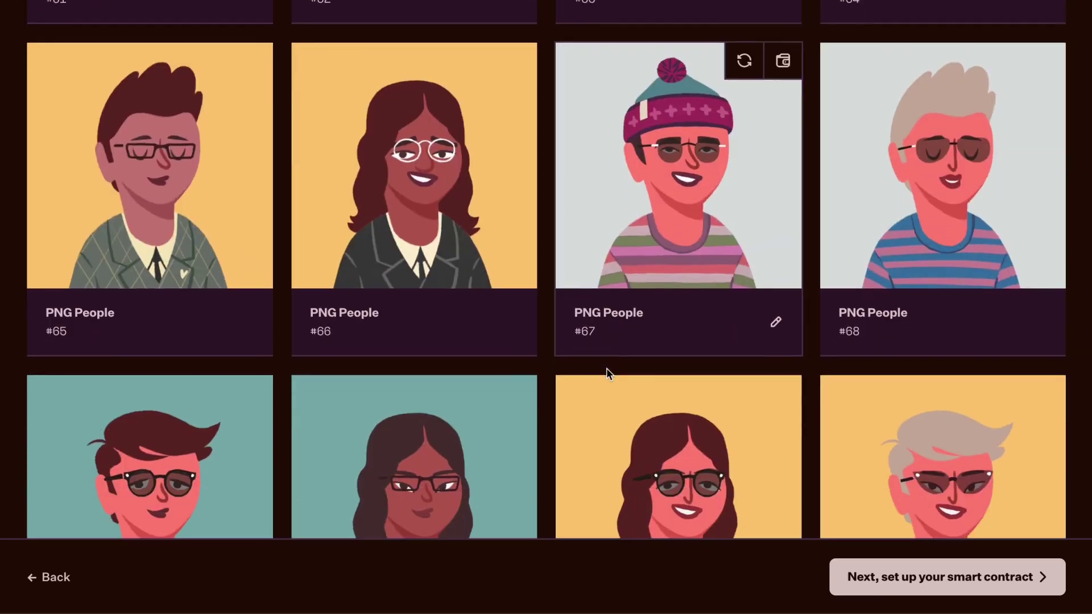